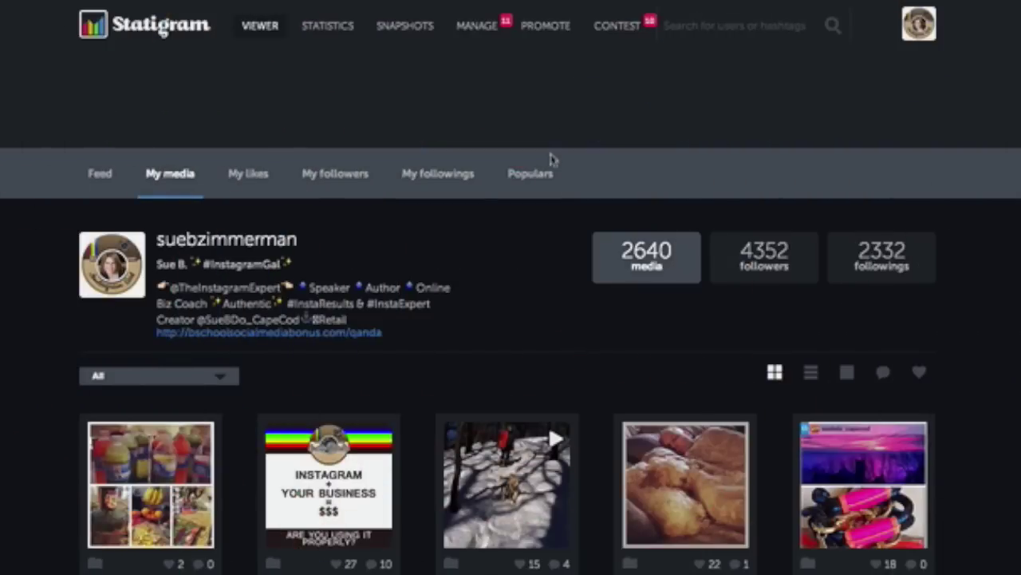
- Show the My media photos as 150 x 150 Pinterest thumbnails with the Pin It toolbar button
scroll(551, 160, down, 1)
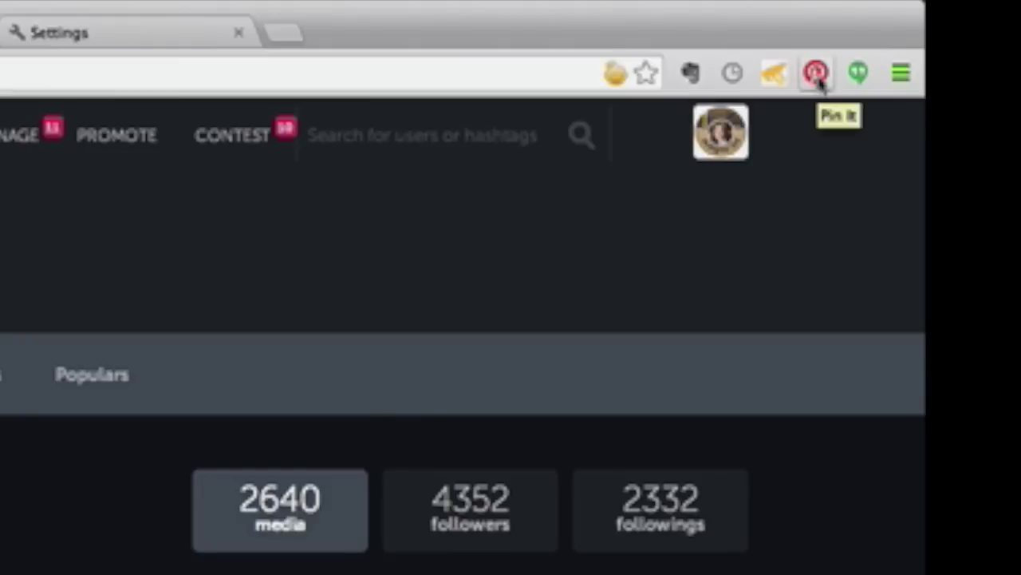
click(816, 74)
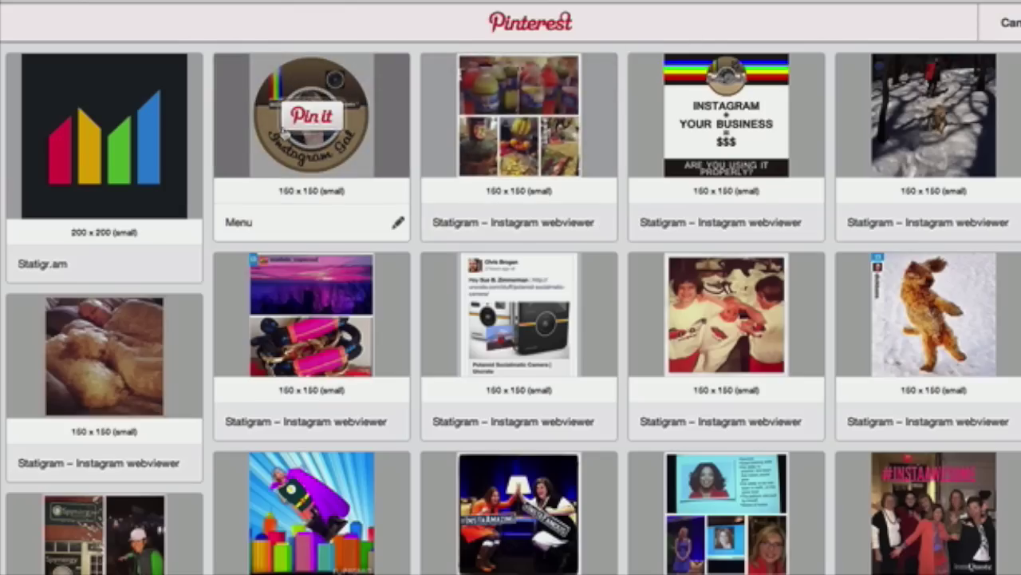
- Pin the colourful rocket-over-city image, bringing up the Pick a board dialog
mouse_move(501, 137)
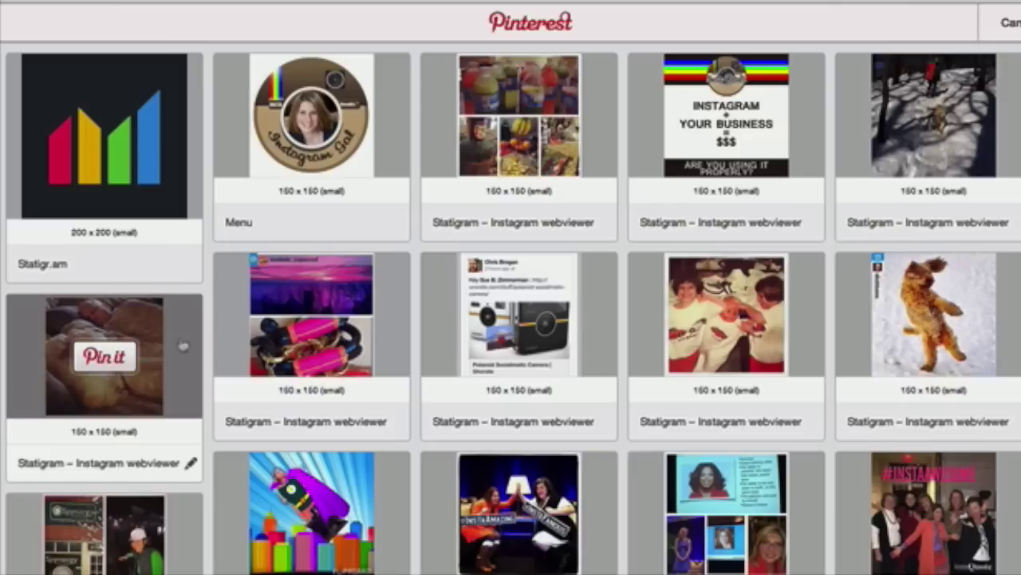
mouse_move(311, 340)
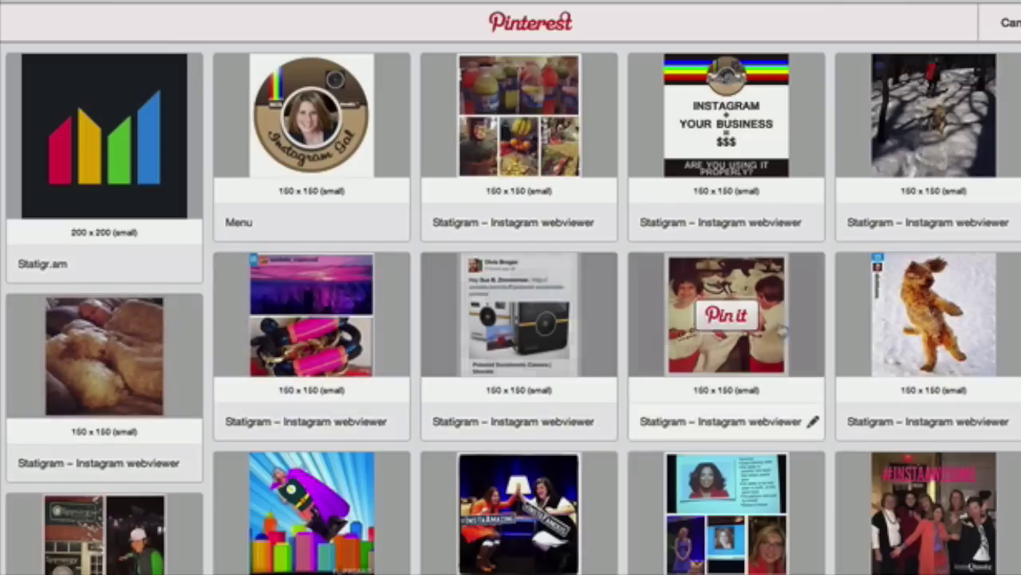
scroll(868, 357, down, 2)
mouse_move(305, 366)
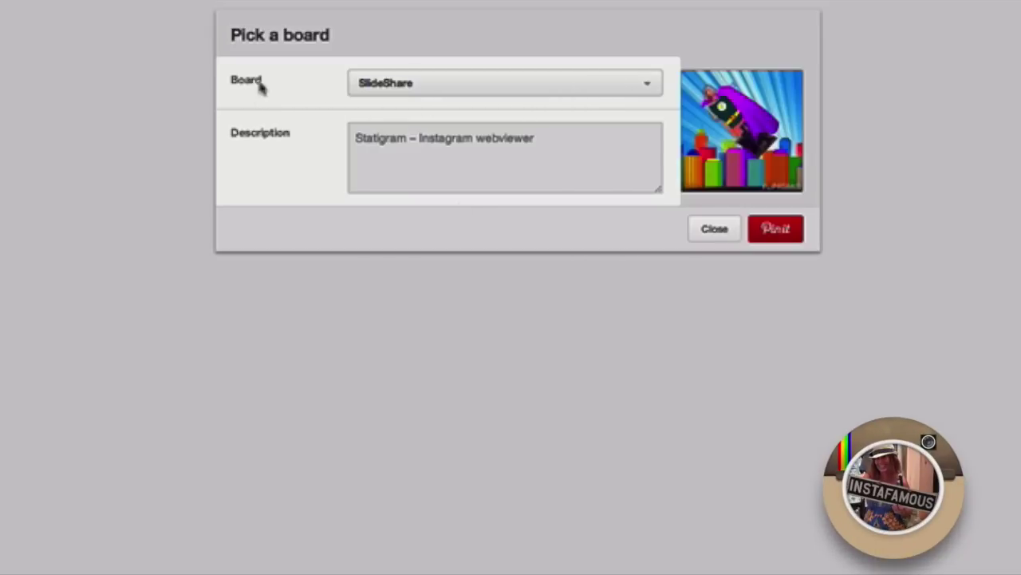
- Set the pin's destination board to InstagramGal
click(648, 91)
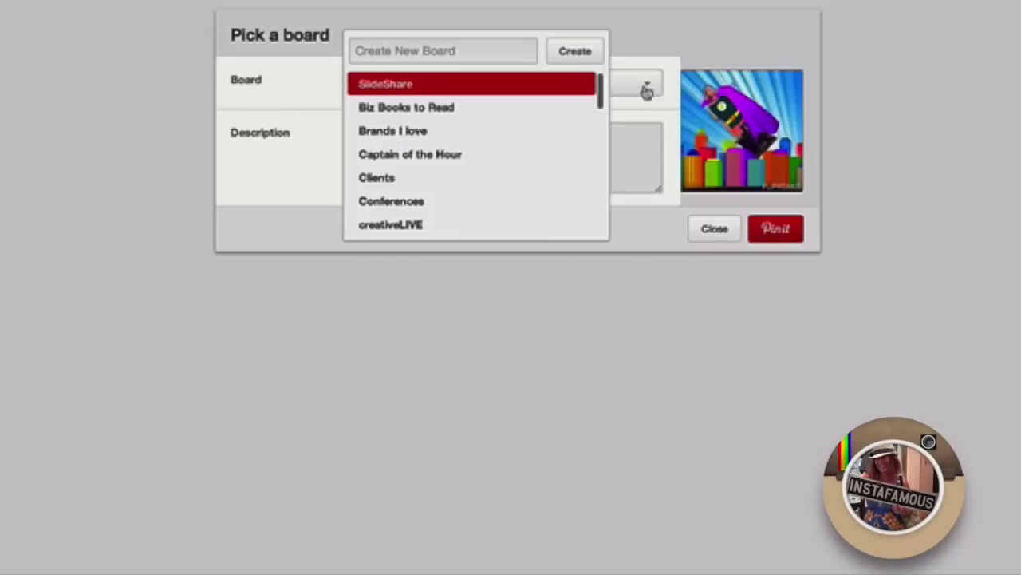
scroll(559, 151, down, 5)
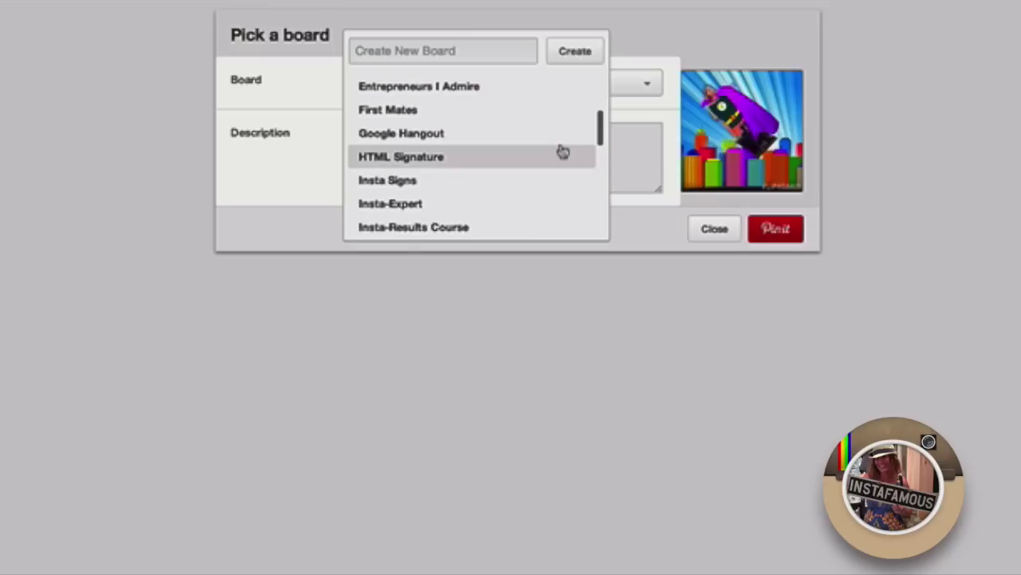
scroll(562, 151, down, 3)
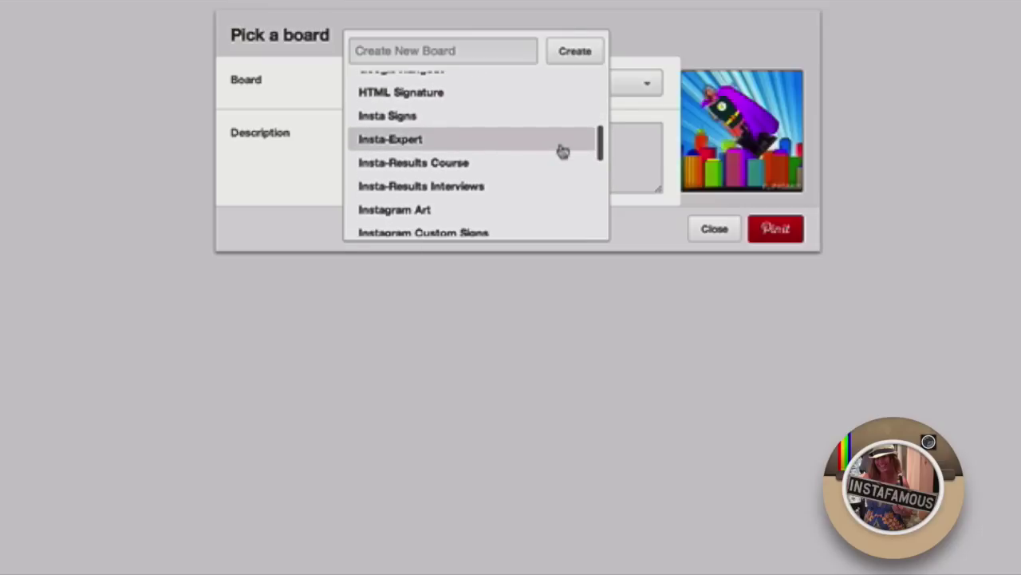
scroll(562, 151, down, 4)
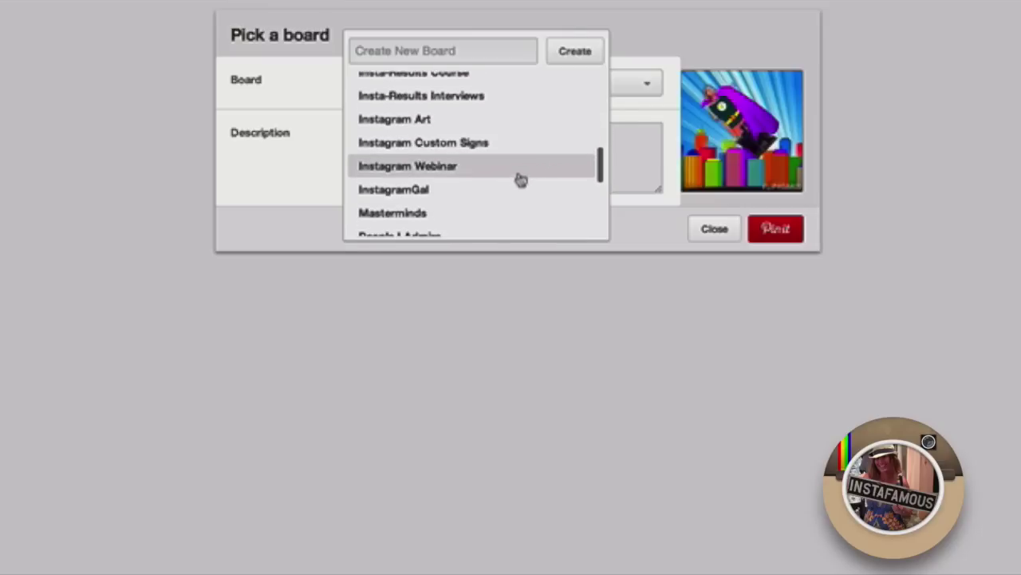
click(515, 189)
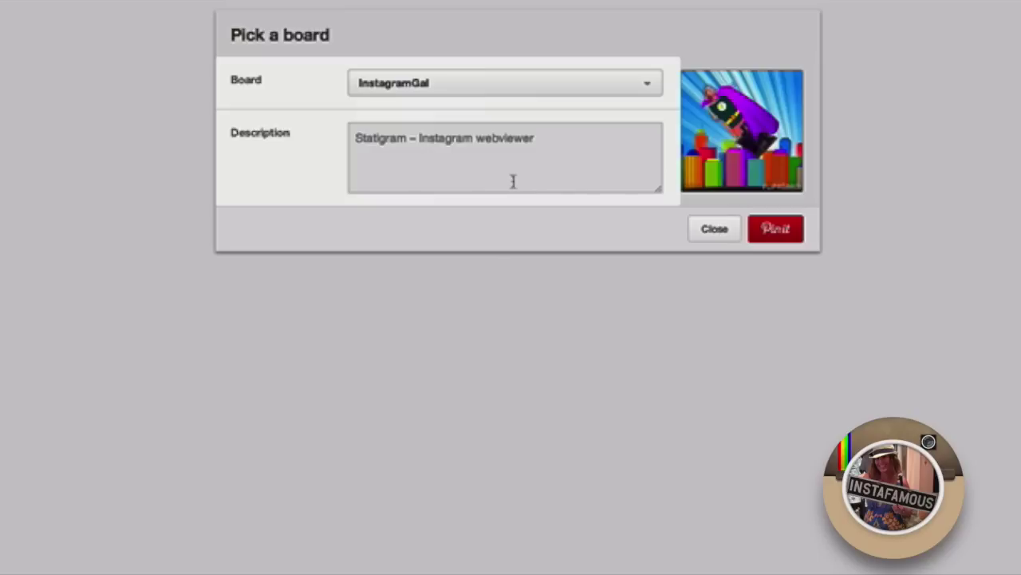
- Replace the default description with '#GifteThinkTank Inspriration'
click(506, 142)
drag(545, 134, 337, 141)
key(BackSpace)
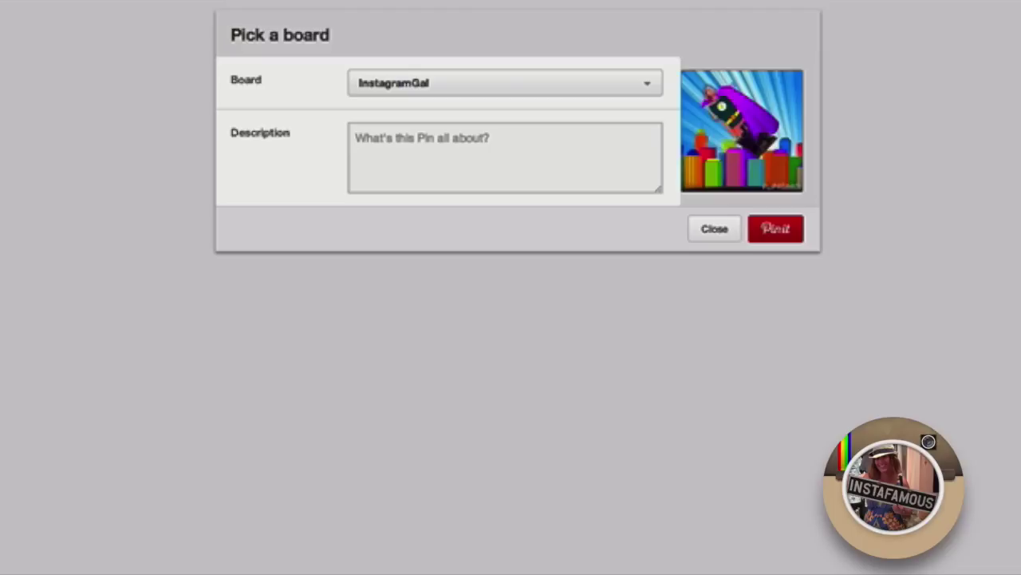
text(#)
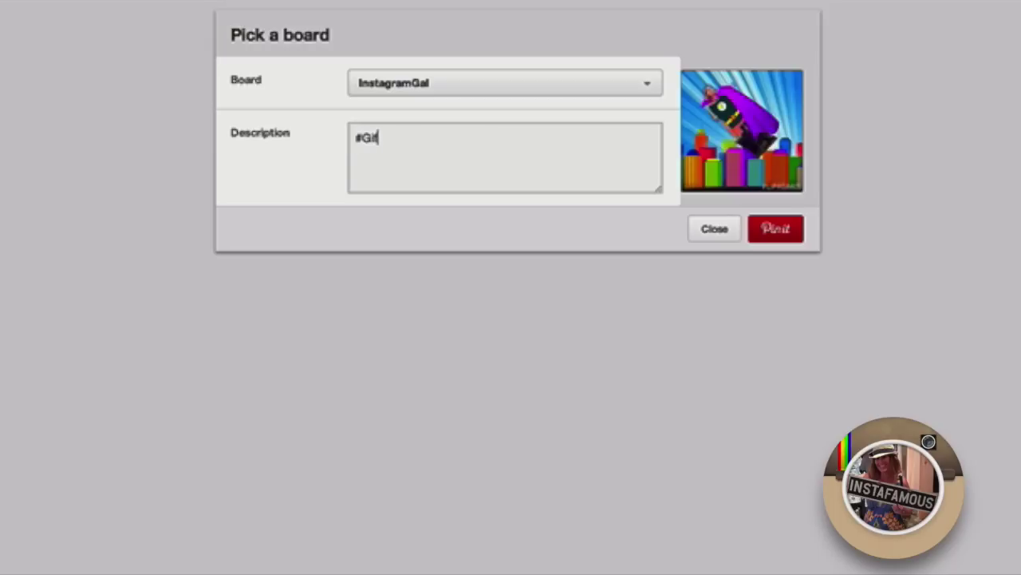
text(Gif)
text(teThinkTank )
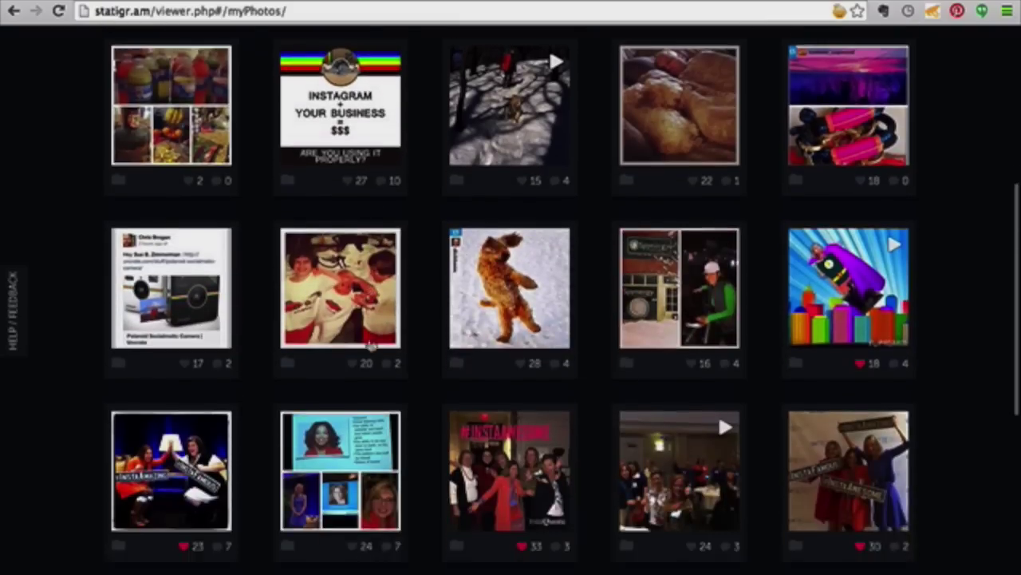
scroll(369, 343, down, 7)
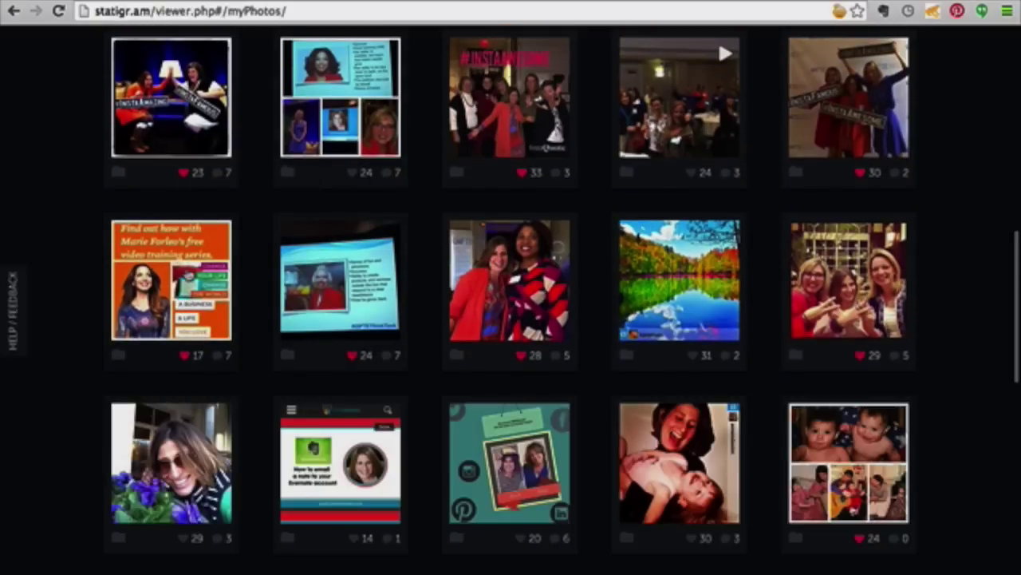
- Open the orange video-training-series post and launch the Pinterest pin window over it
click(189, 261)
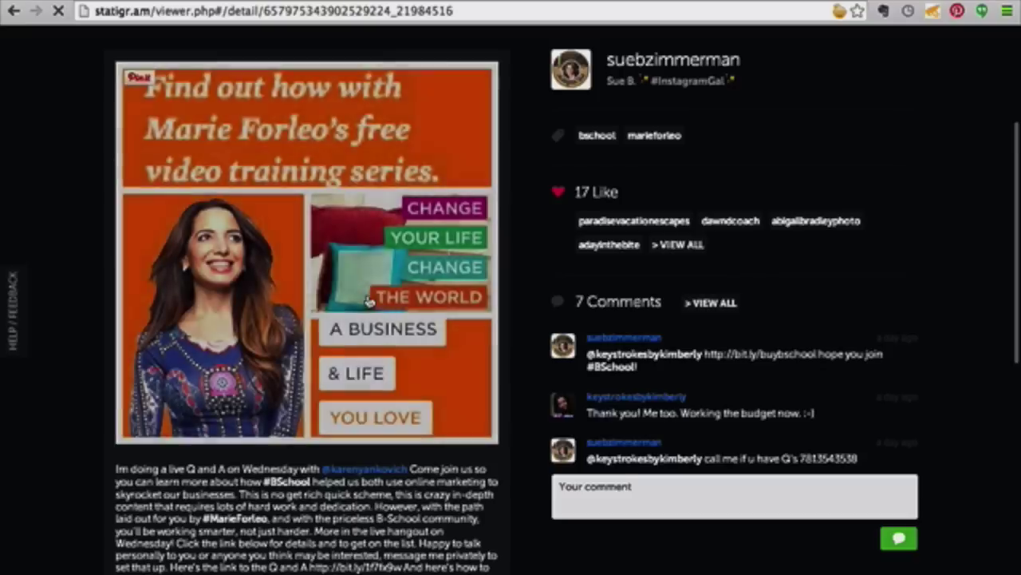
scroll(370, 301, down, 3)
scroll(369, 301, up, 2)
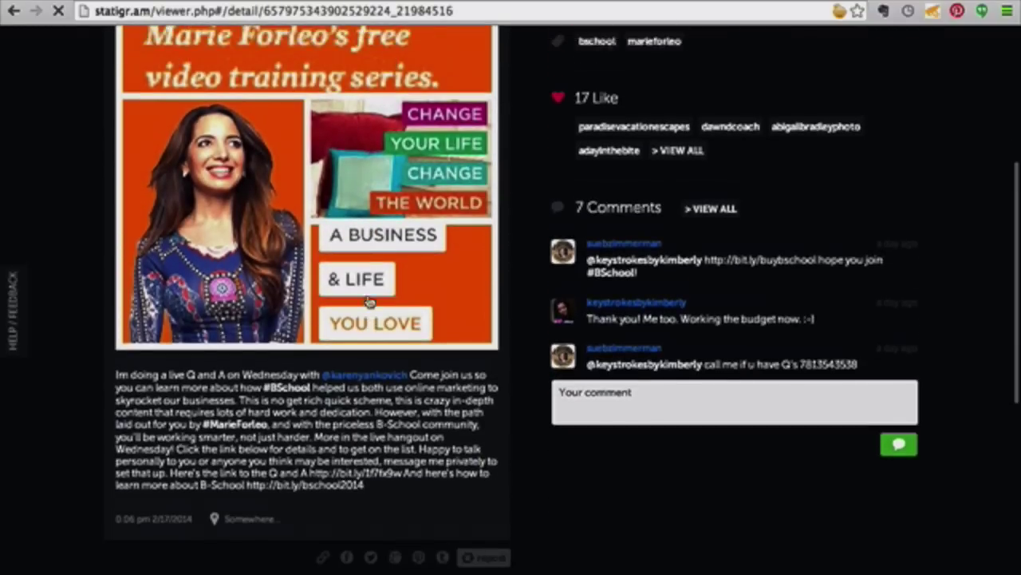
scroll(369, 301, down, 1)
scroll(369, 300, up, 2)
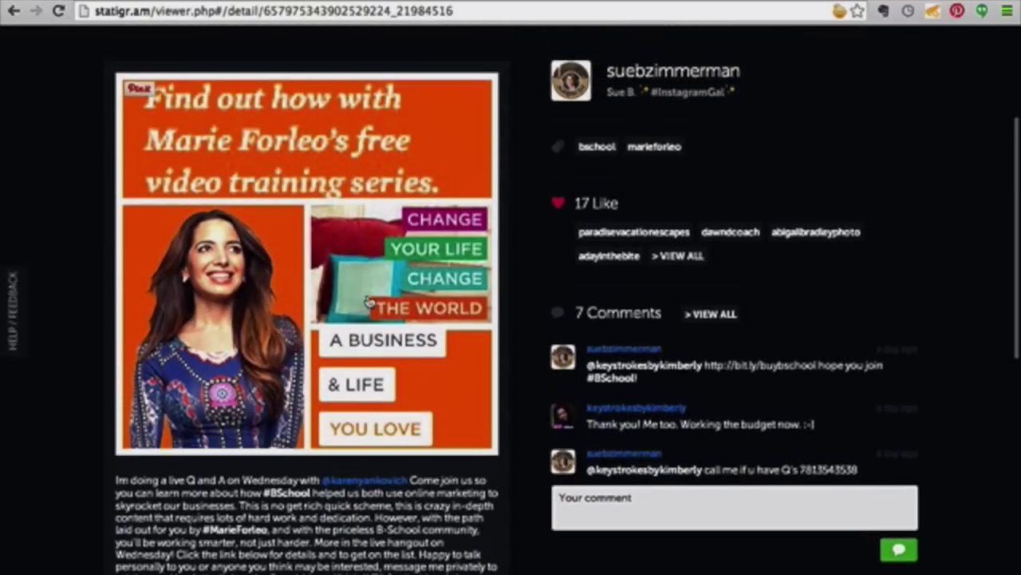
click(958, 10)
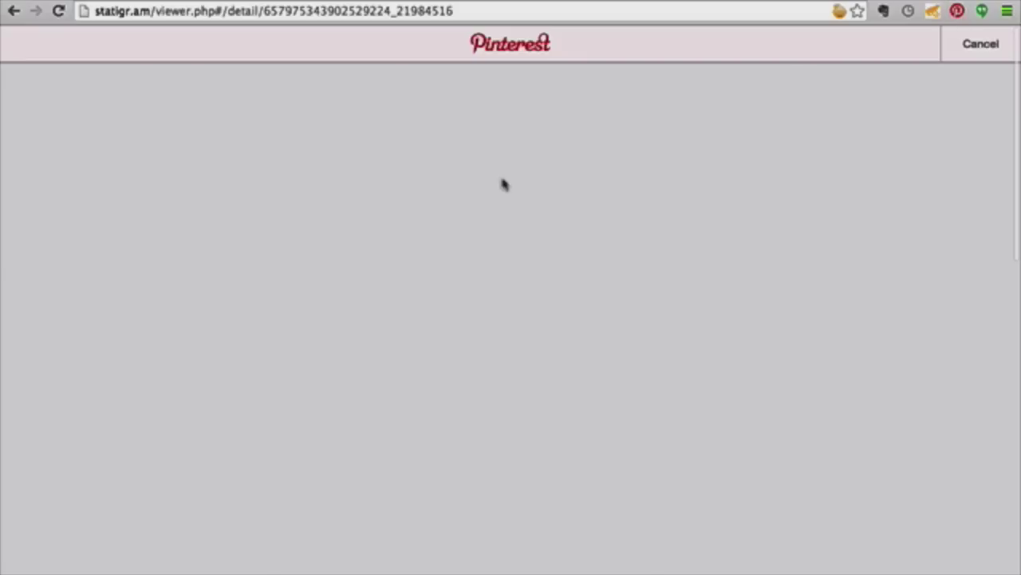
- Choose People I Admire as the pin's board
scroll(376, 338, down, 3)
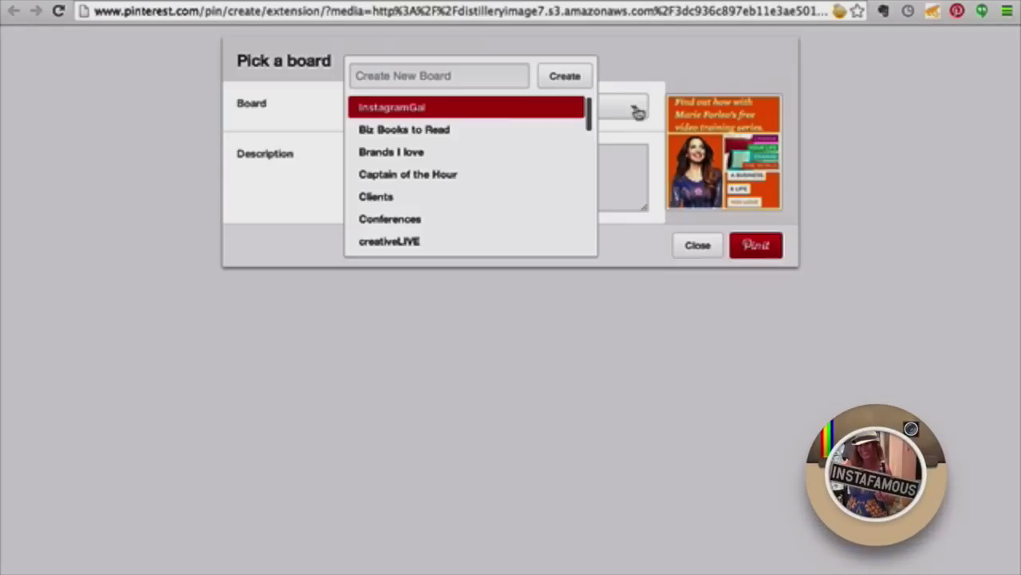
scroll(575, 162, down, 5)
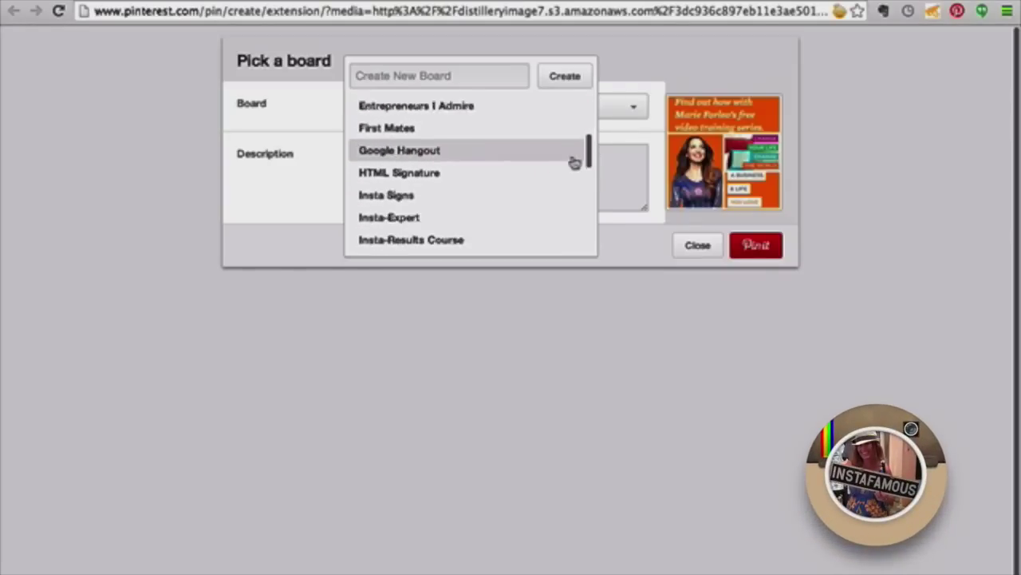
scroll(575, 163, down, 3)
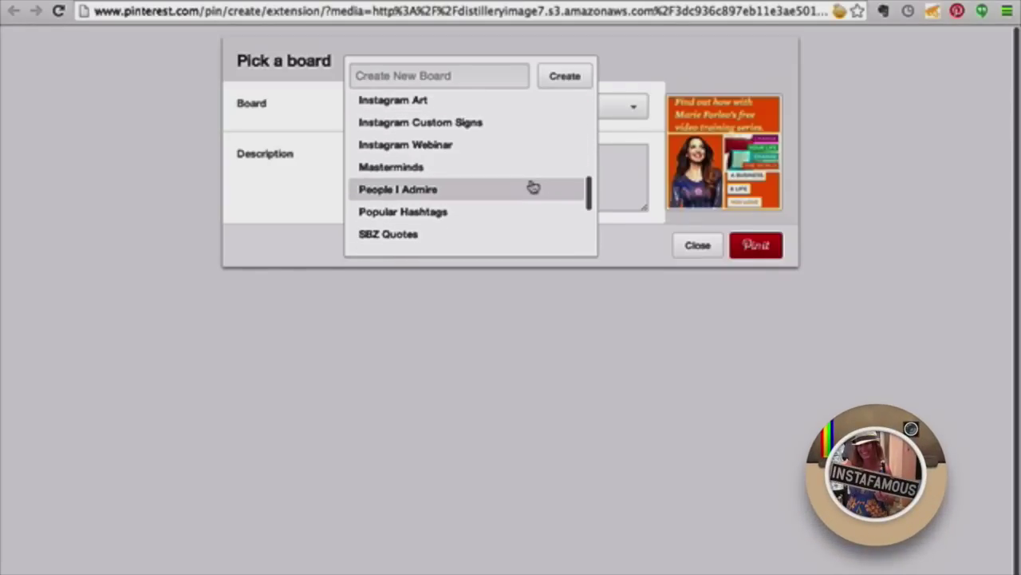
click(530, 185)
- Replace the description with '#MarieForleo BSchool' and save the pin
click(540, 158)
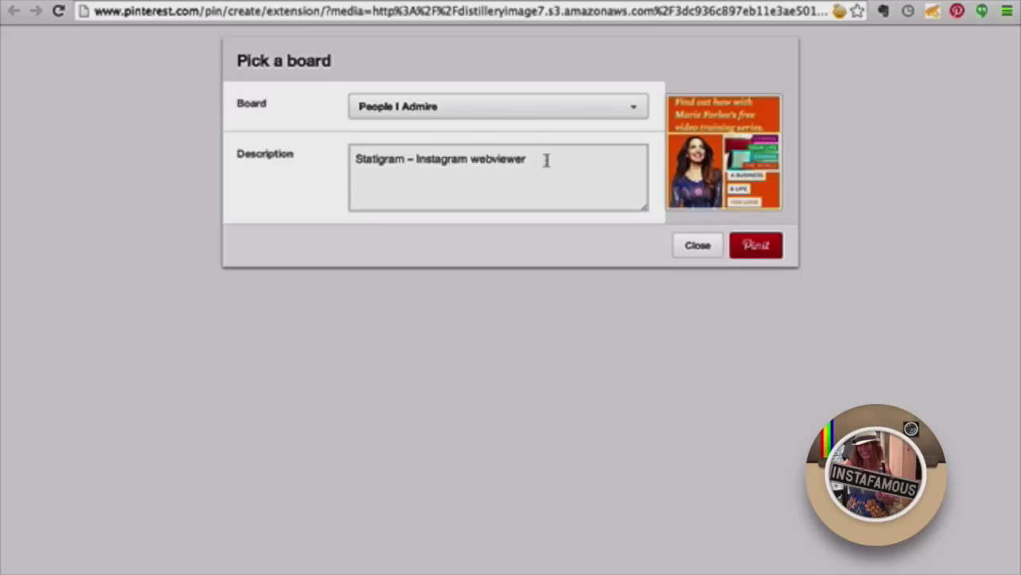
drag(546, 160, 341, 138)
key(BackSpace)
text(#Marie)
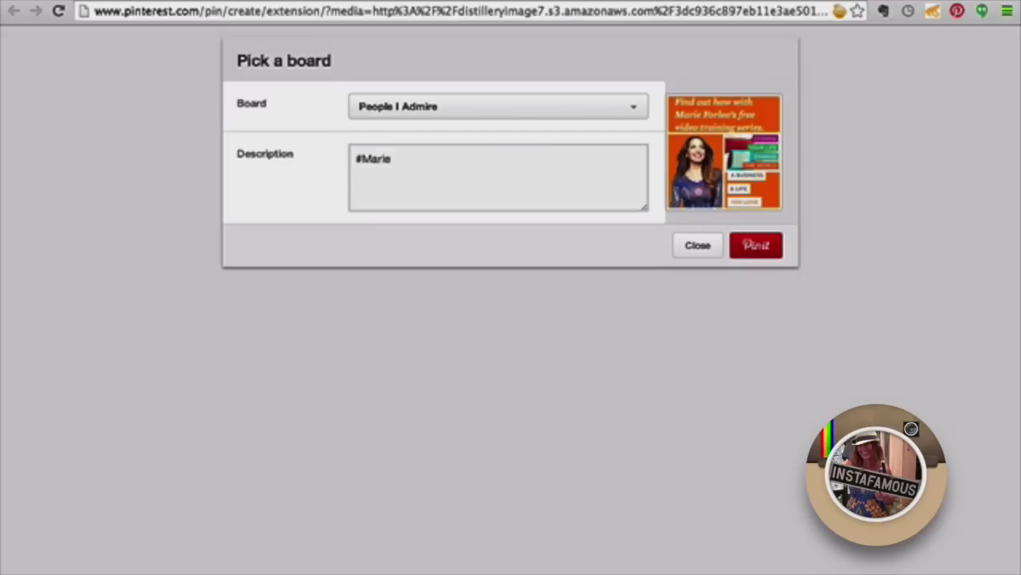
text(Forleo BSchool)
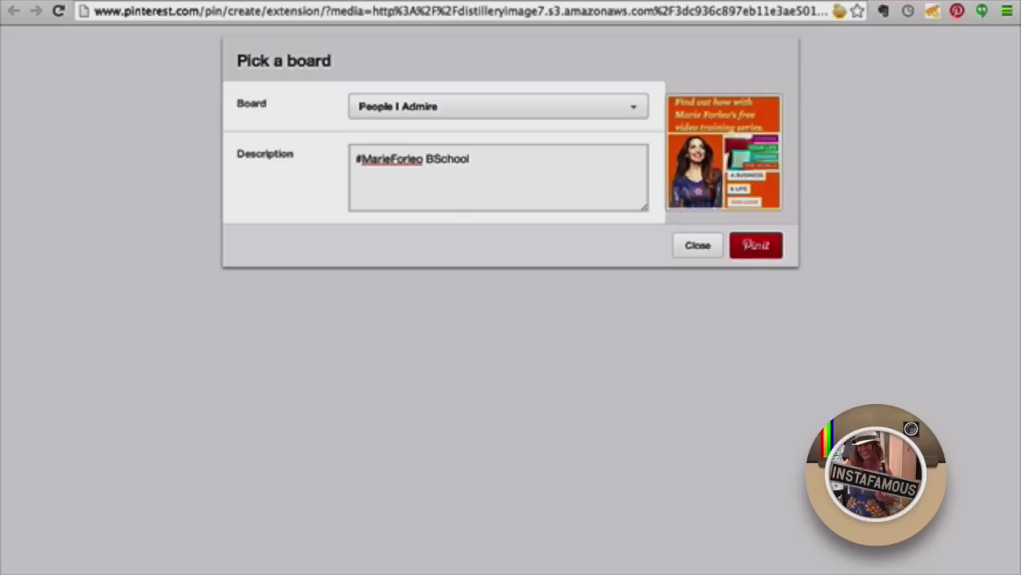
click(759, 247)
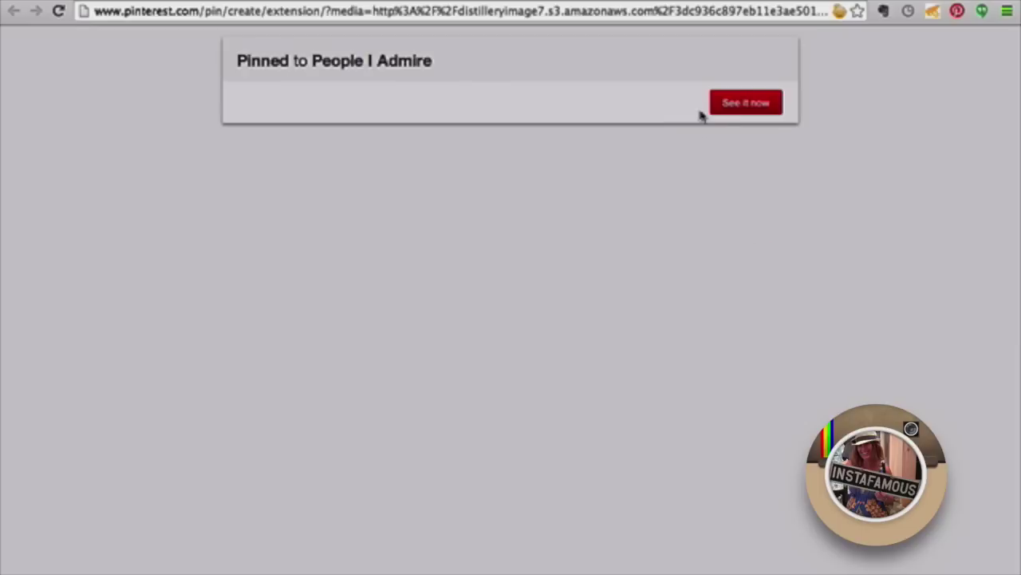
- Check the new pin's page and its sharing options, then go back to Statigram
click(728, 104)
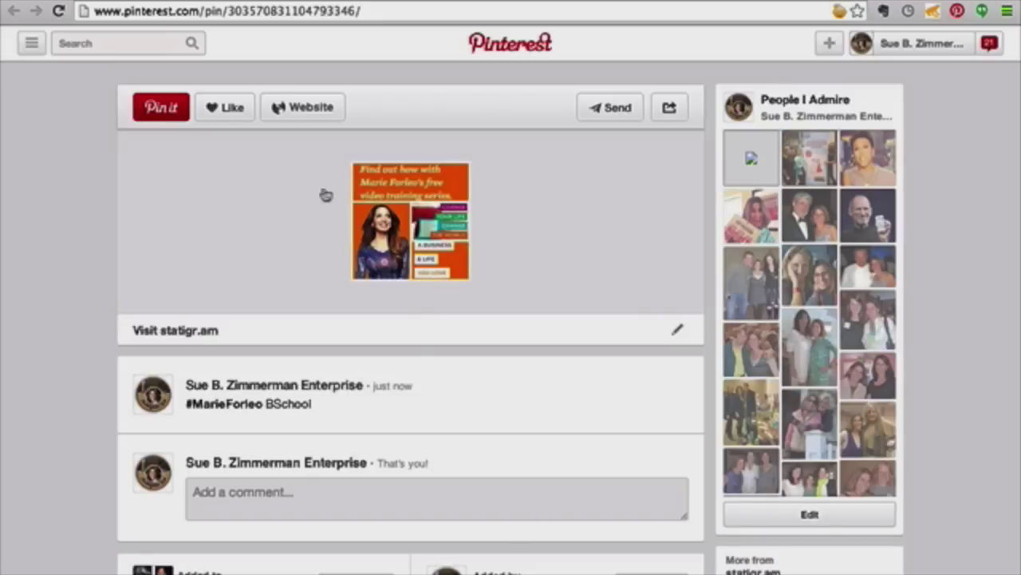
scroll(650, 228, down, 2)
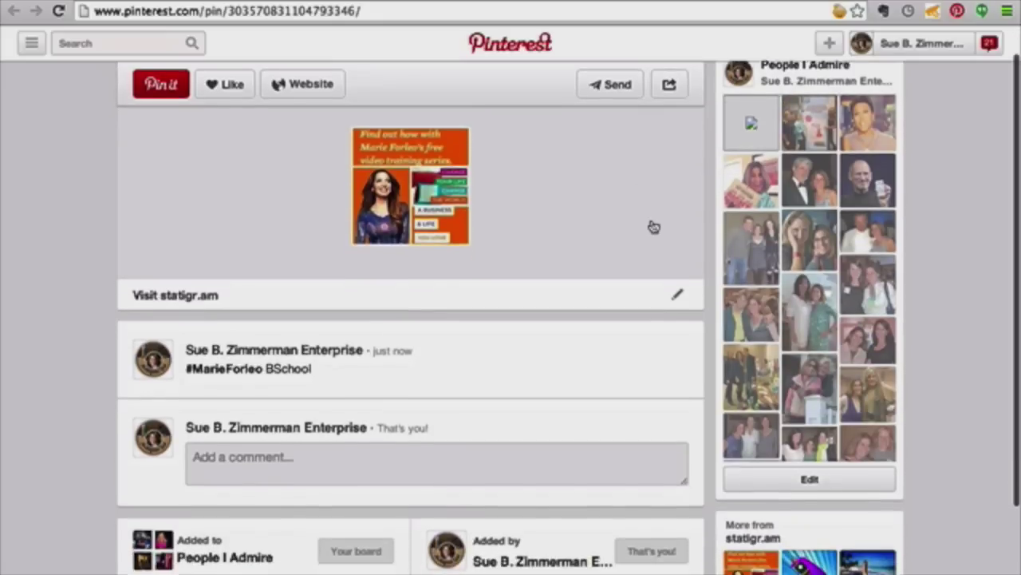
scroll(652, 226, up, 1)
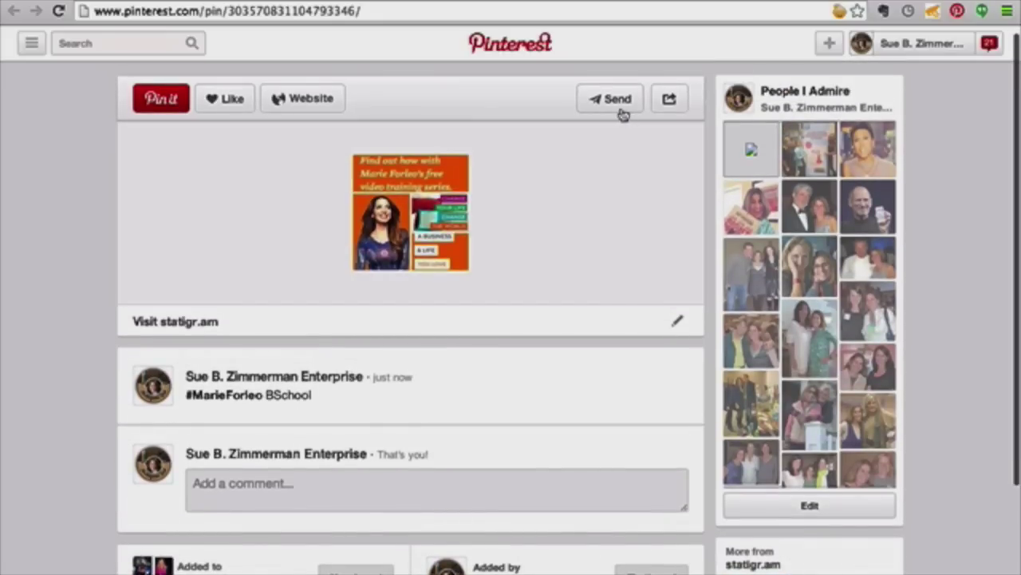
click(667, 109)
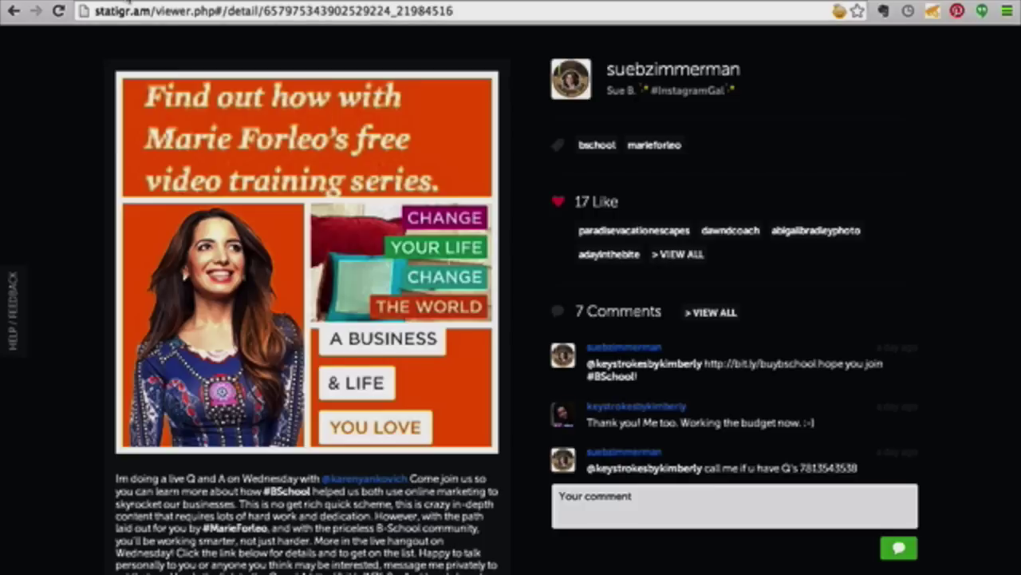
click(14, 11)
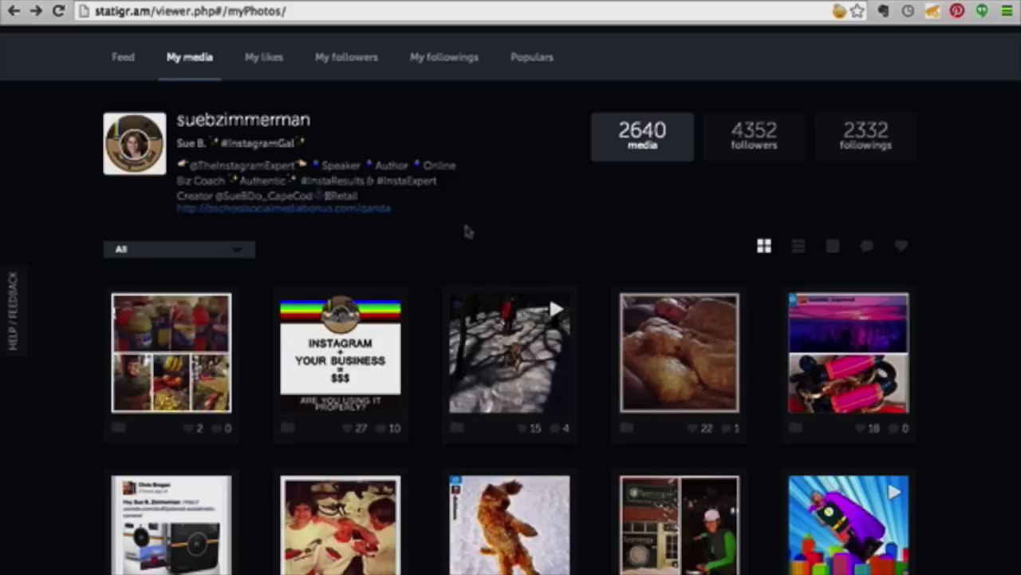
- Switch to the Feed tab listing followed accounts' recent photos under Everybody
scroll(468, 231, down, 2)
scroll(468, 231, up, 4)
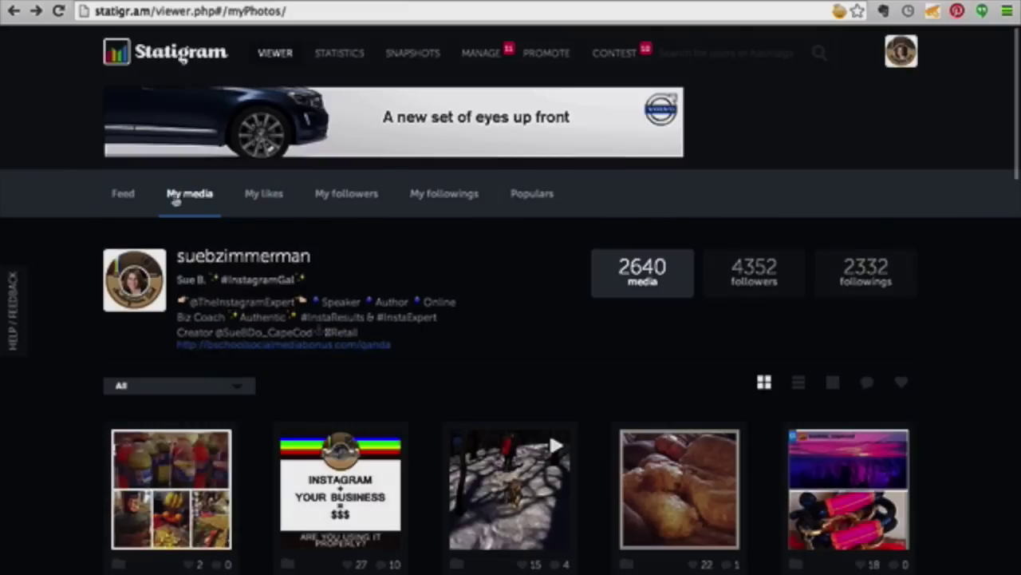
scroll(292, 183, down, 2)
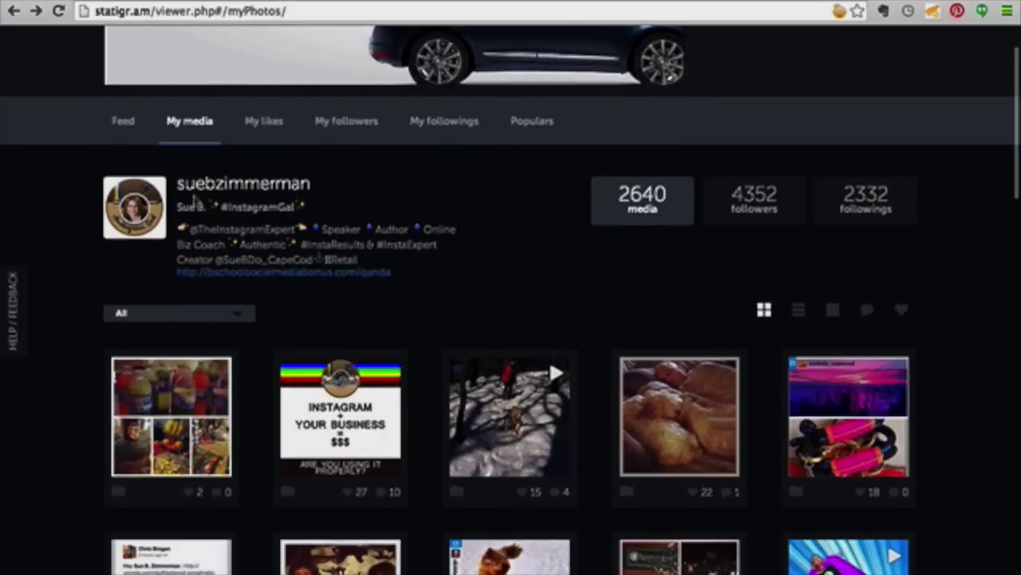
click(132, 125)
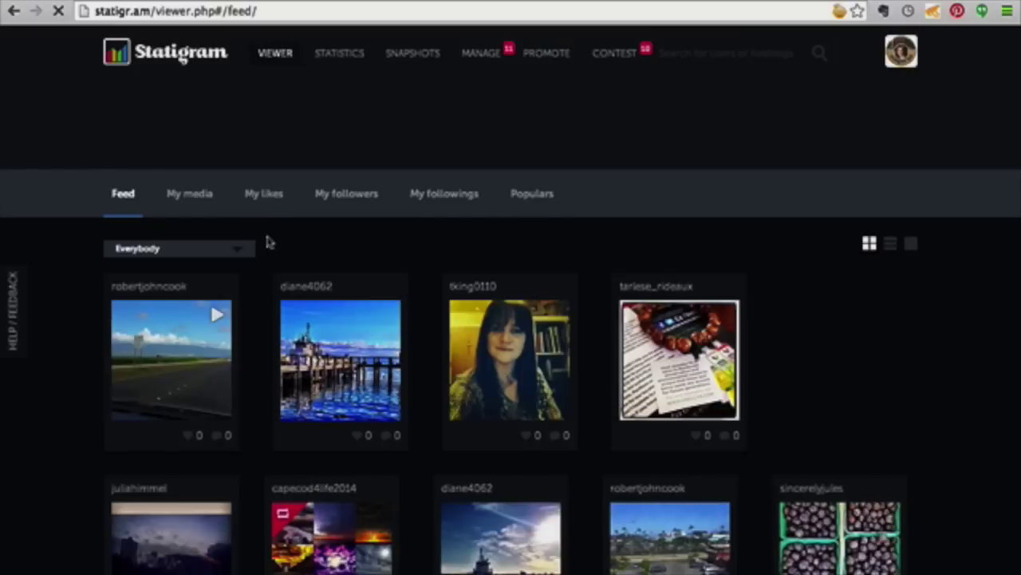
- Open the Pin It picker over the Feed and browse its 150 x 150 photo thumbnails
scroll(268, 241, down, 1)
scroll(268, 242, up, 1)
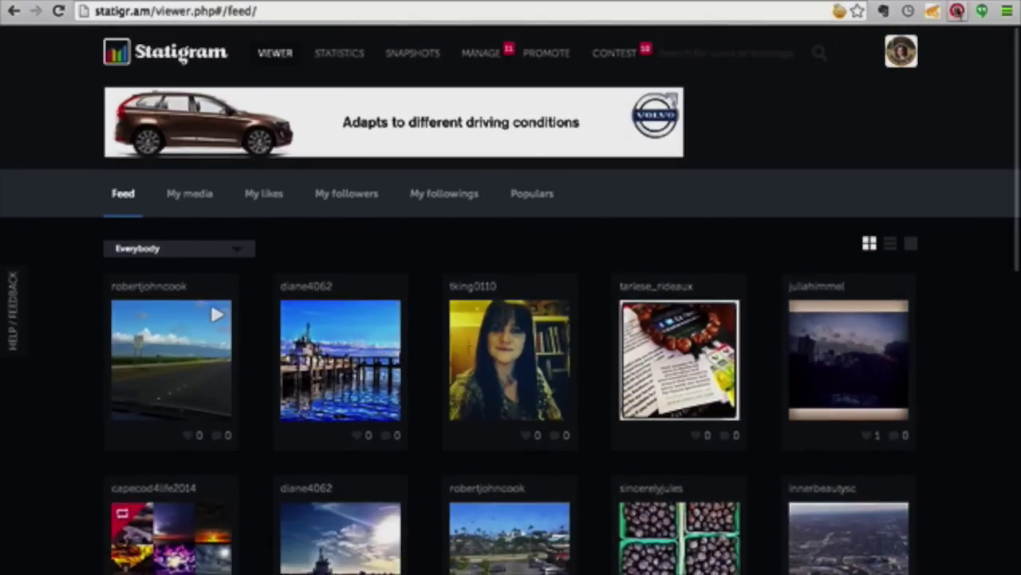
click(958, 11)
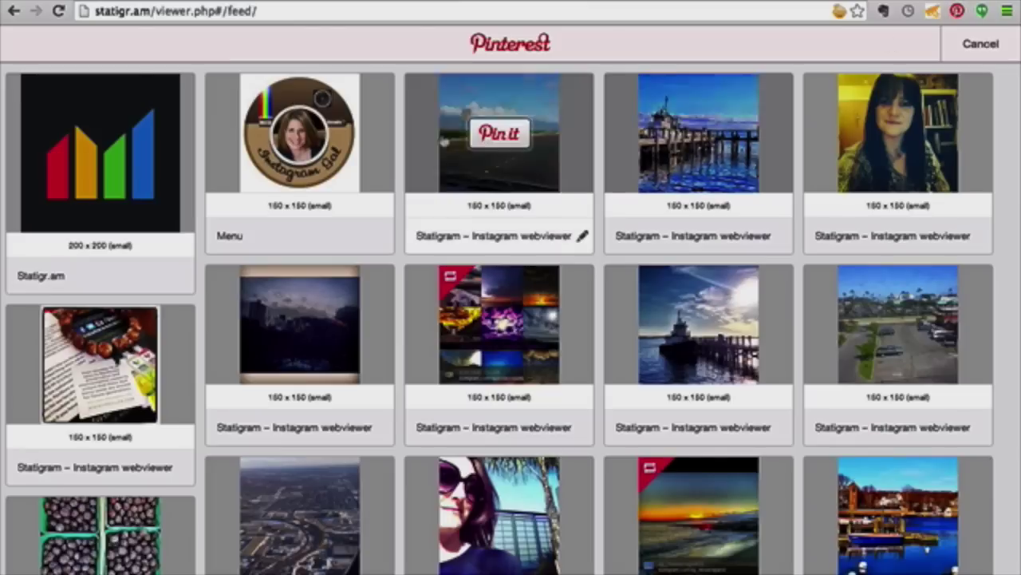
scroll(511, 391, down, 5)
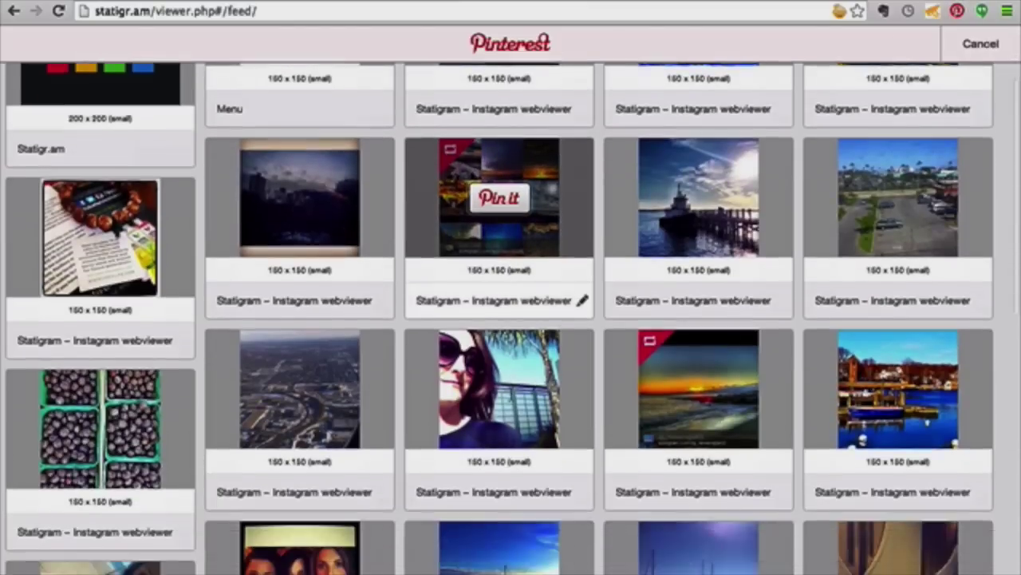
scroll(507, 383, up, 5)
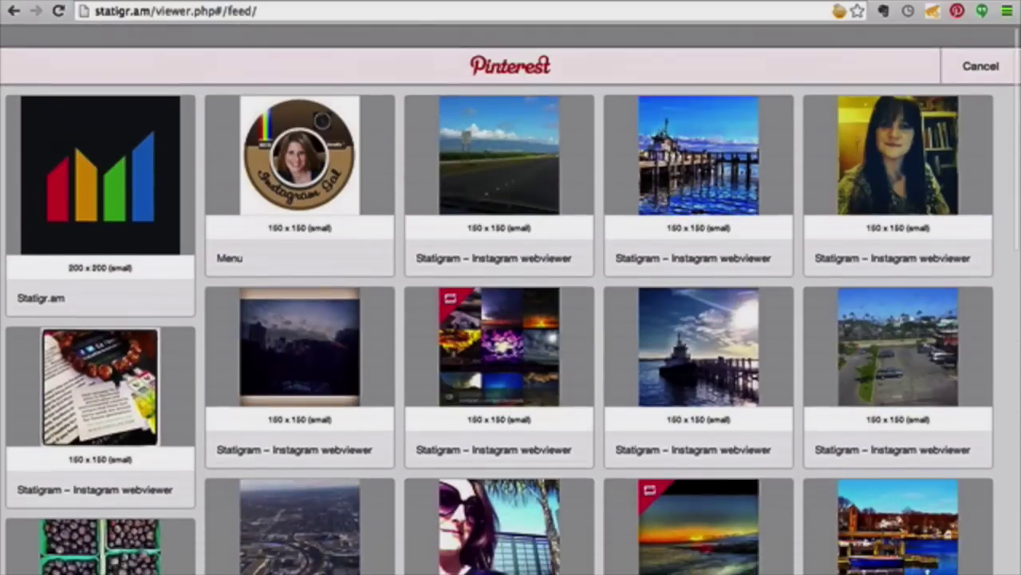